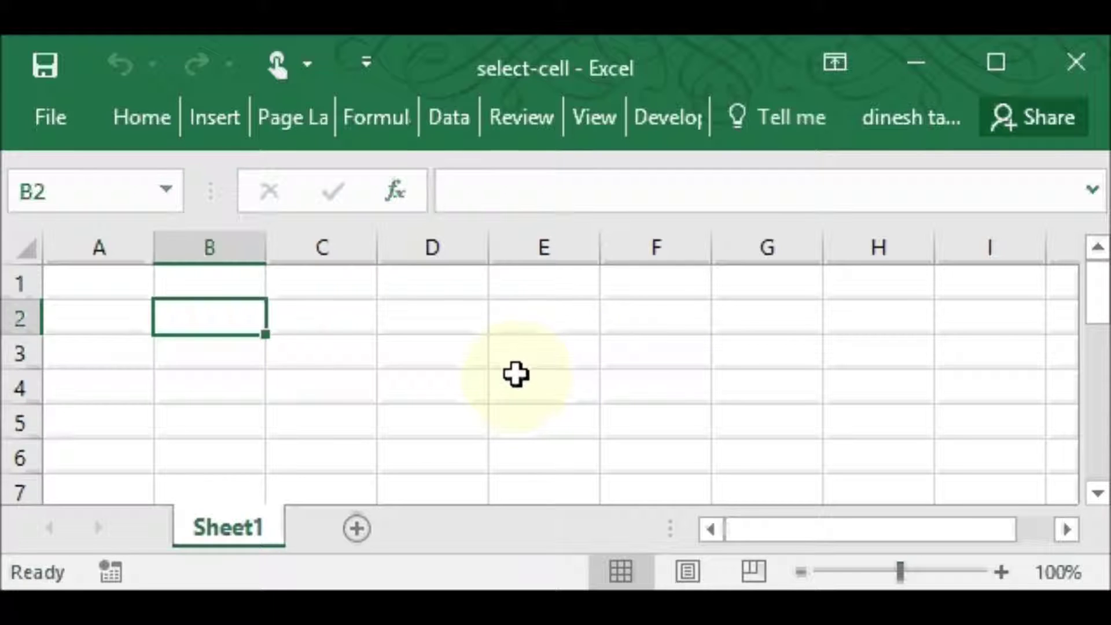
Select cell C2 on the blank Sheet1
click(335, 315)
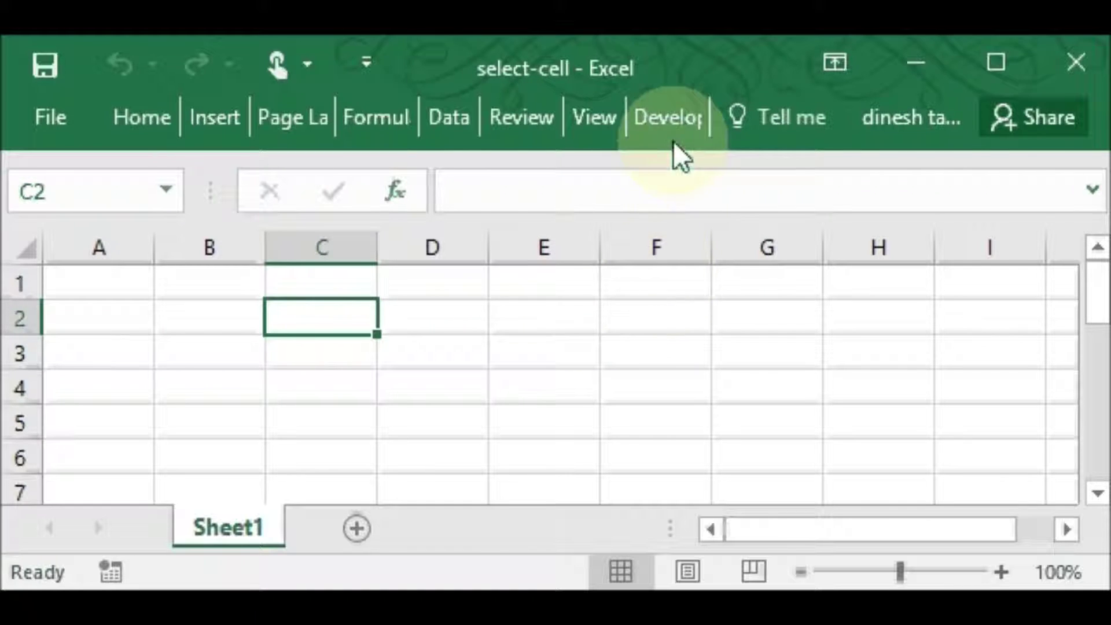
Open the Visual Basic editor from Developer, insert a new Module1, and type 'sub selectCell'
click(670, 118)
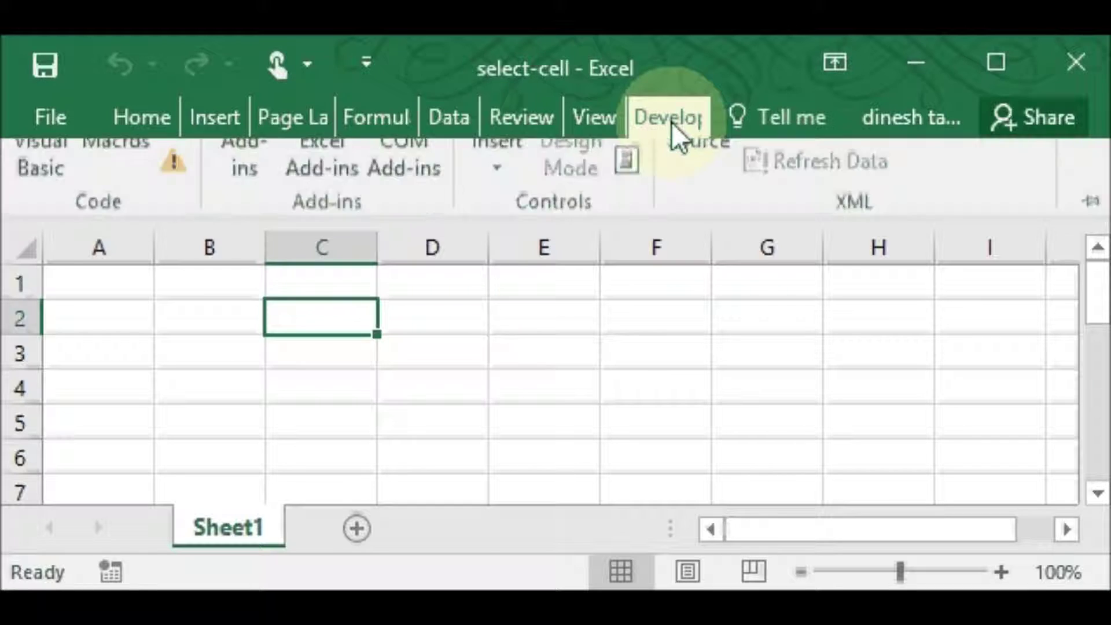
click(40, 182)
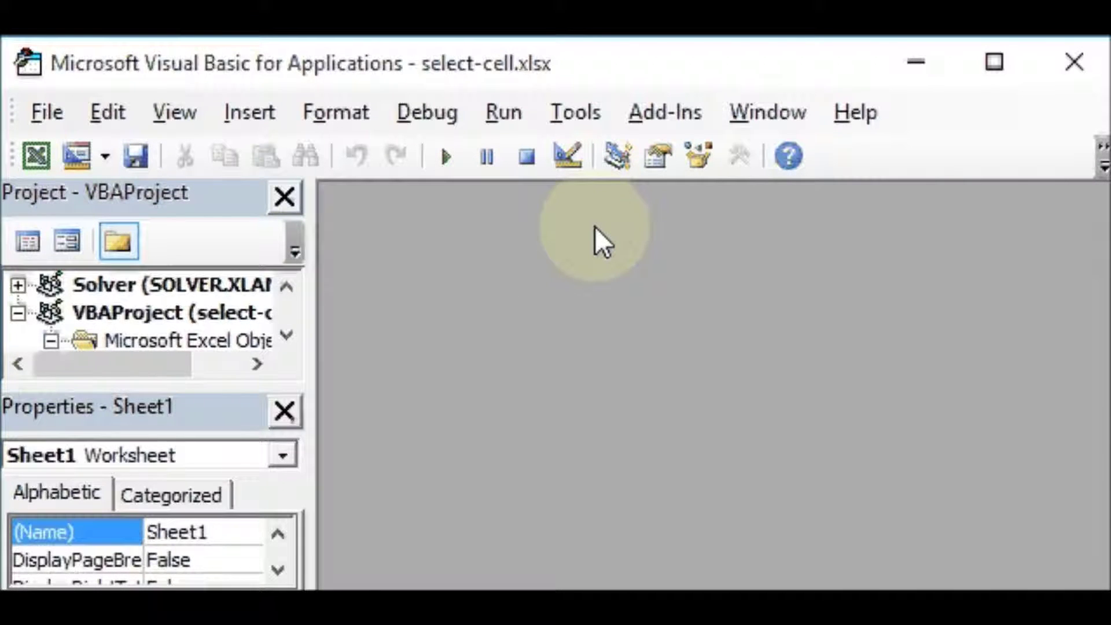
click(233, 115)
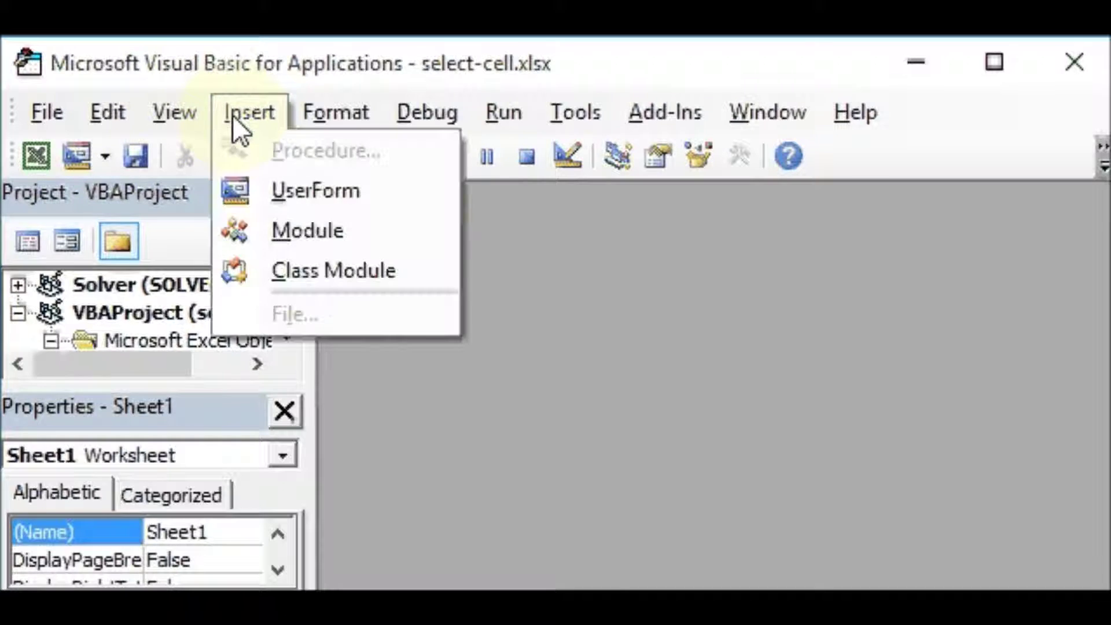
click(314, 233)
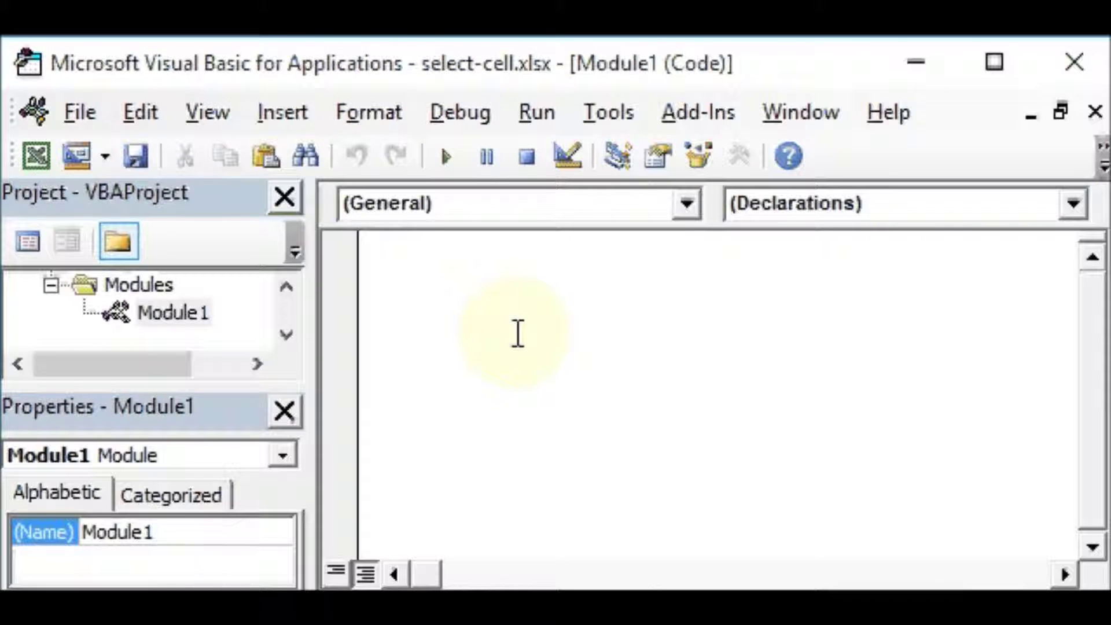
text(sub)
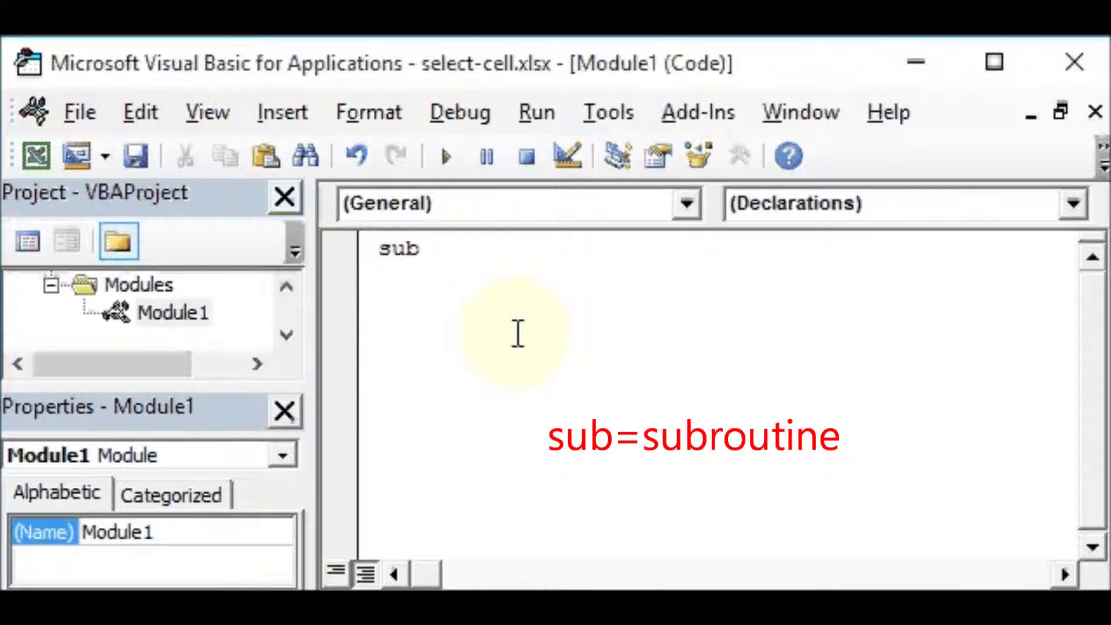
text( selectCell)
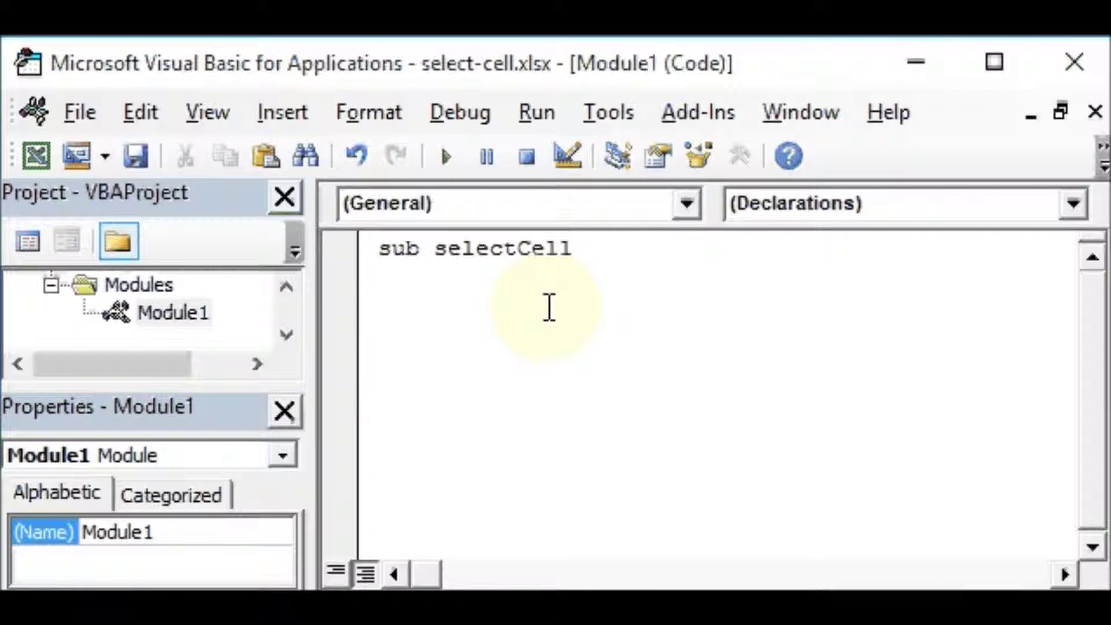
Complete the selectCell sub with End Sub and start its body with Range("C2").selec
key(Return)
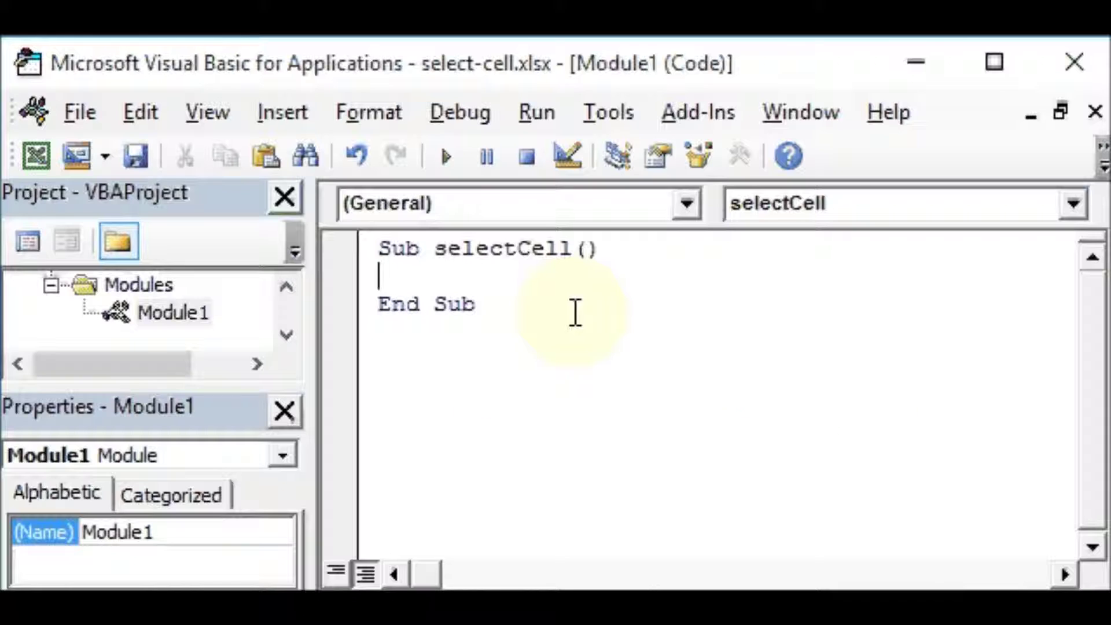
text(Range)
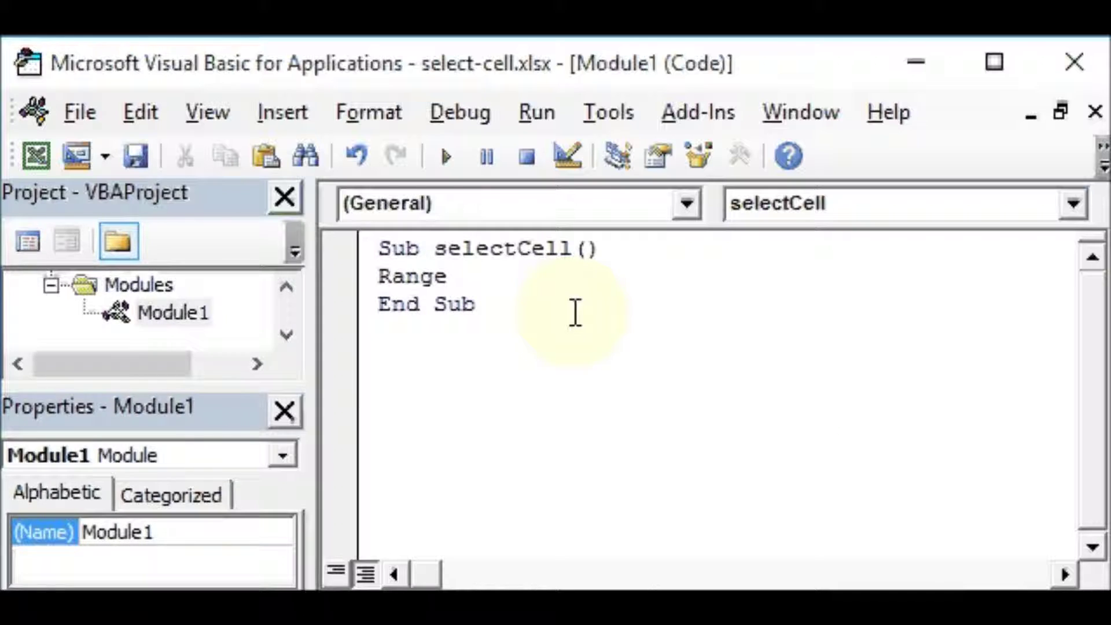
text(()
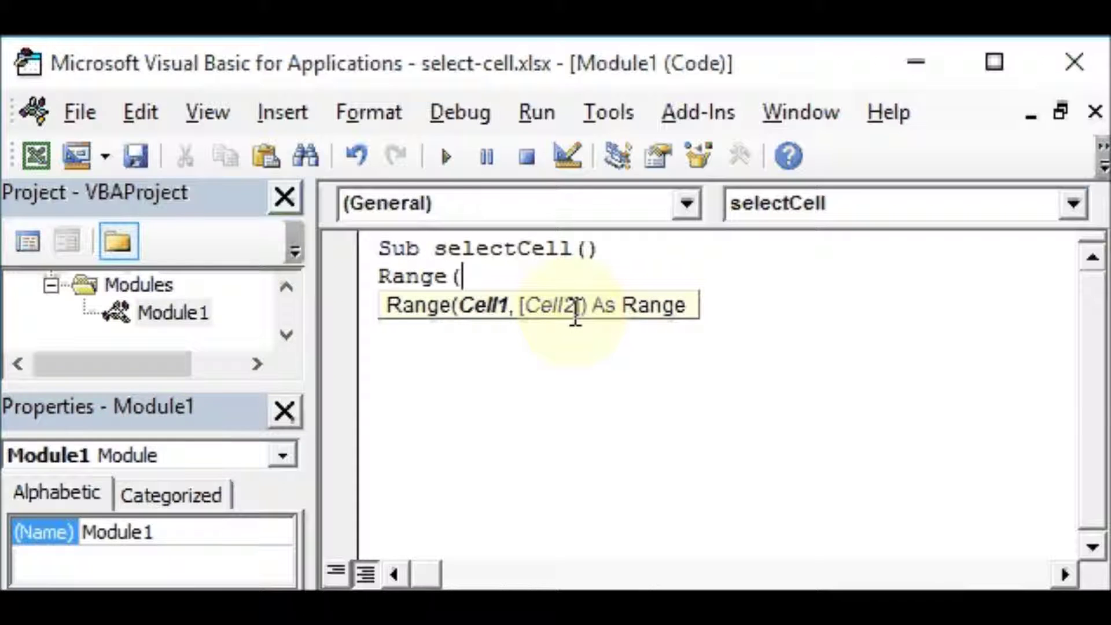
text("C)
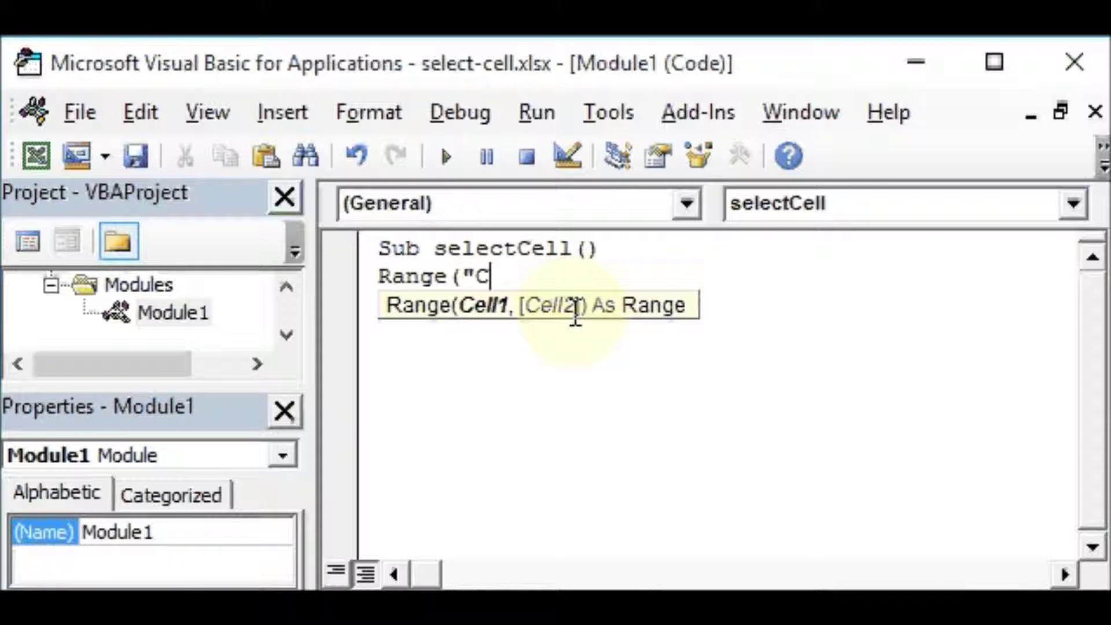
text(2")
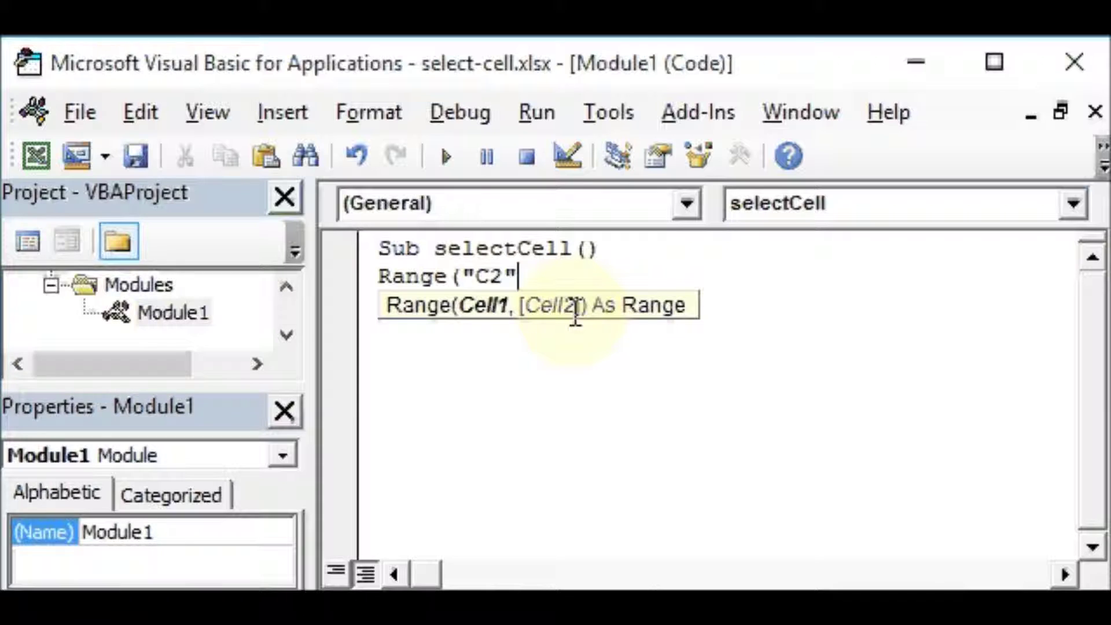
text())
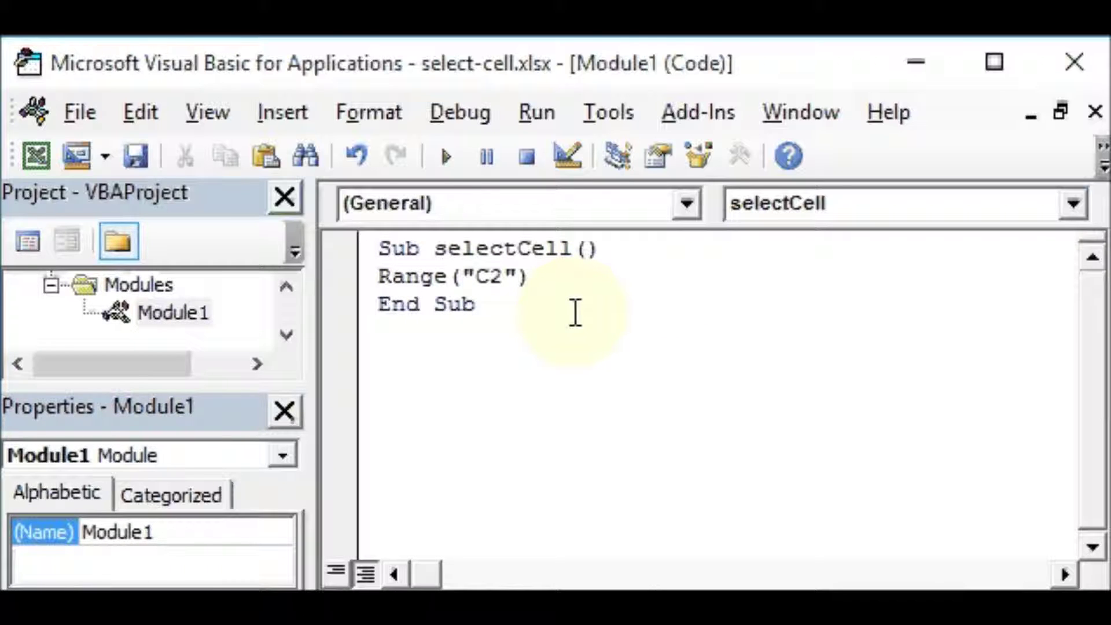
text(.se)
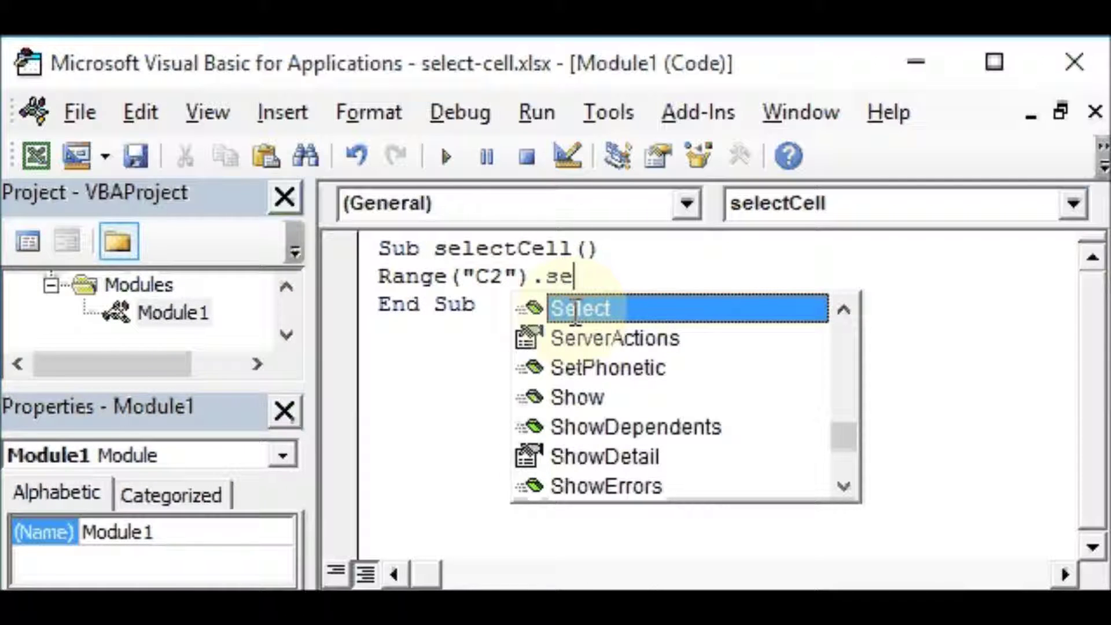
text(lec)
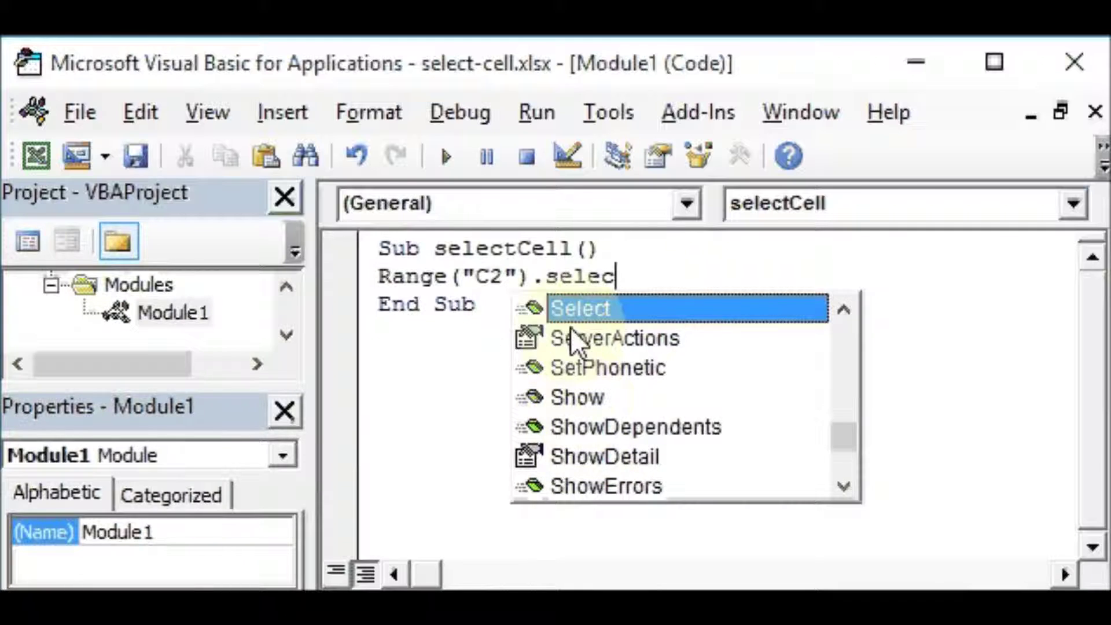
Accept Select from IntelliSense so the line reads Range("C2").Select
key(Tab)
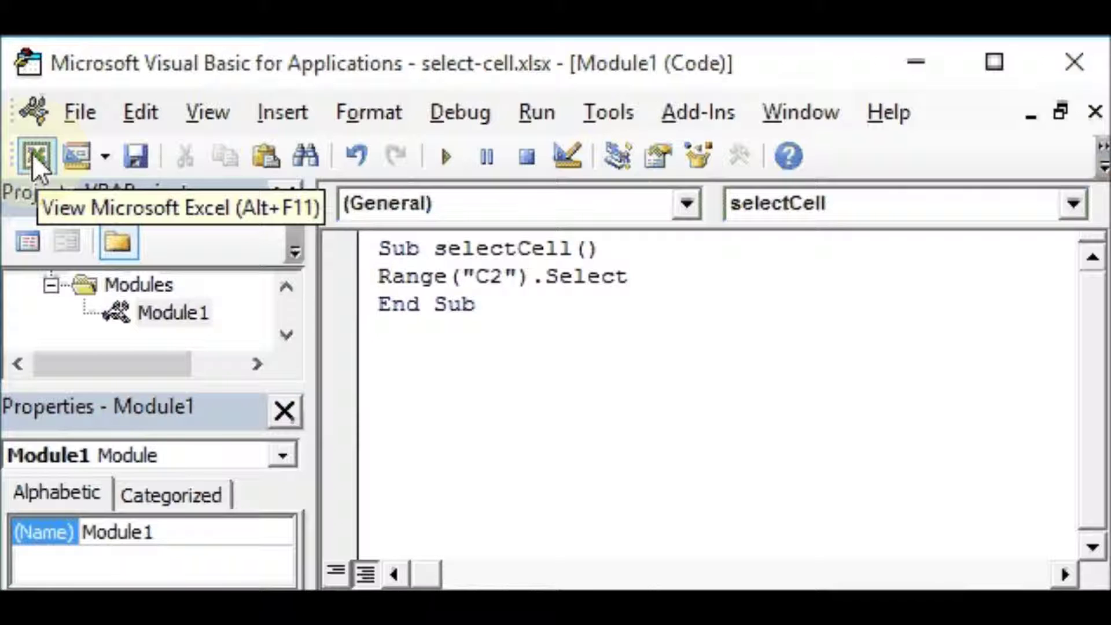
In Excel, make F3 the active cell, then reopen the selectCell code in the VBA editor
click(33, 153)
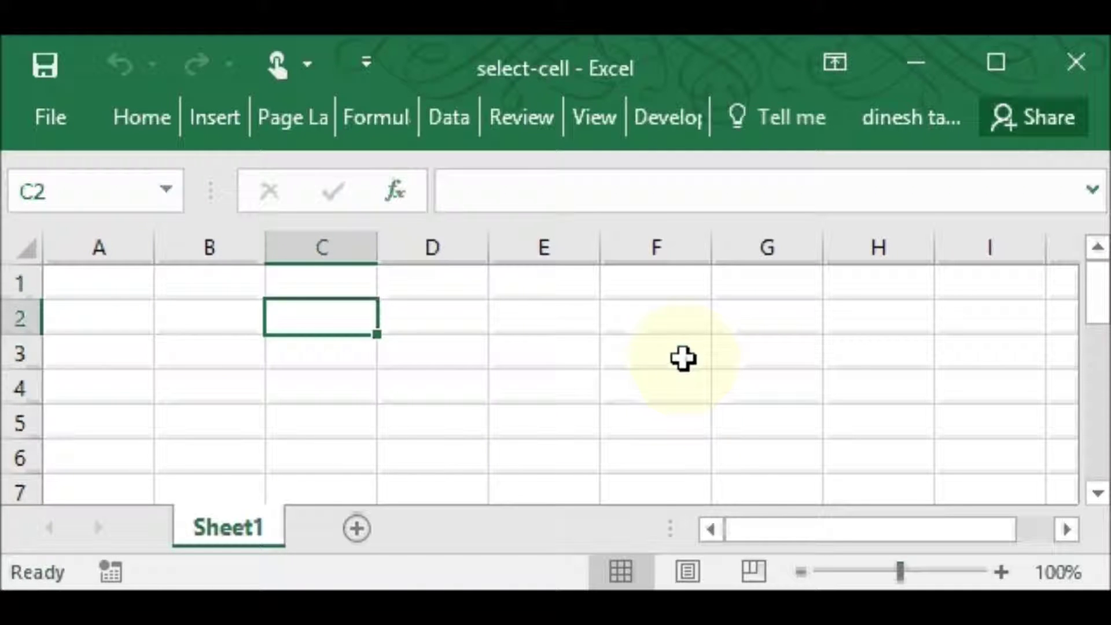
click(682, 357)
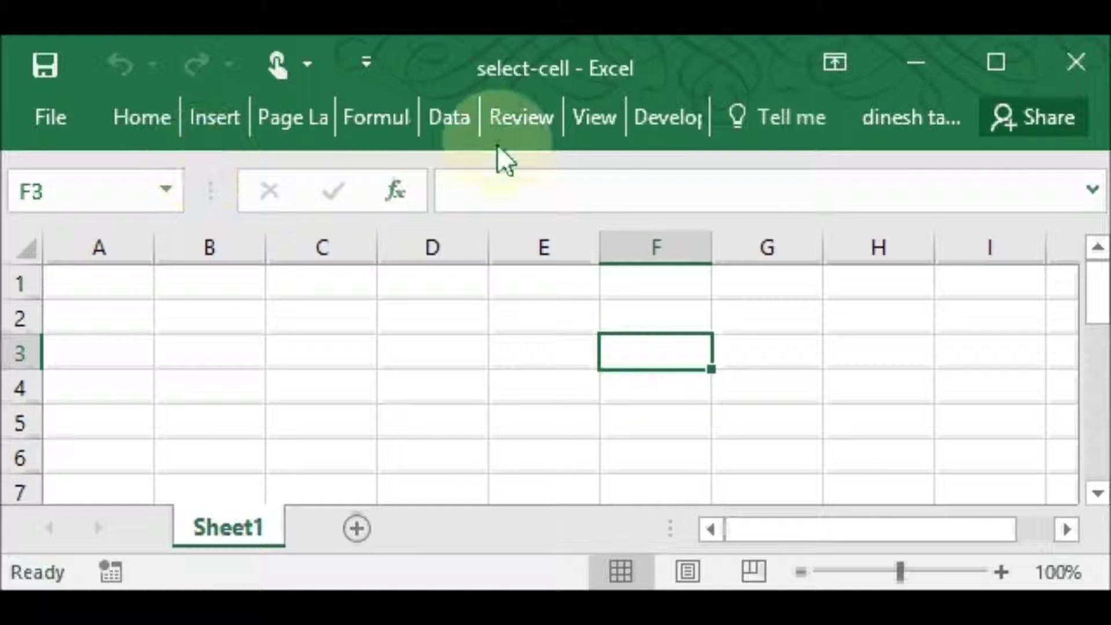
click(680, 128)
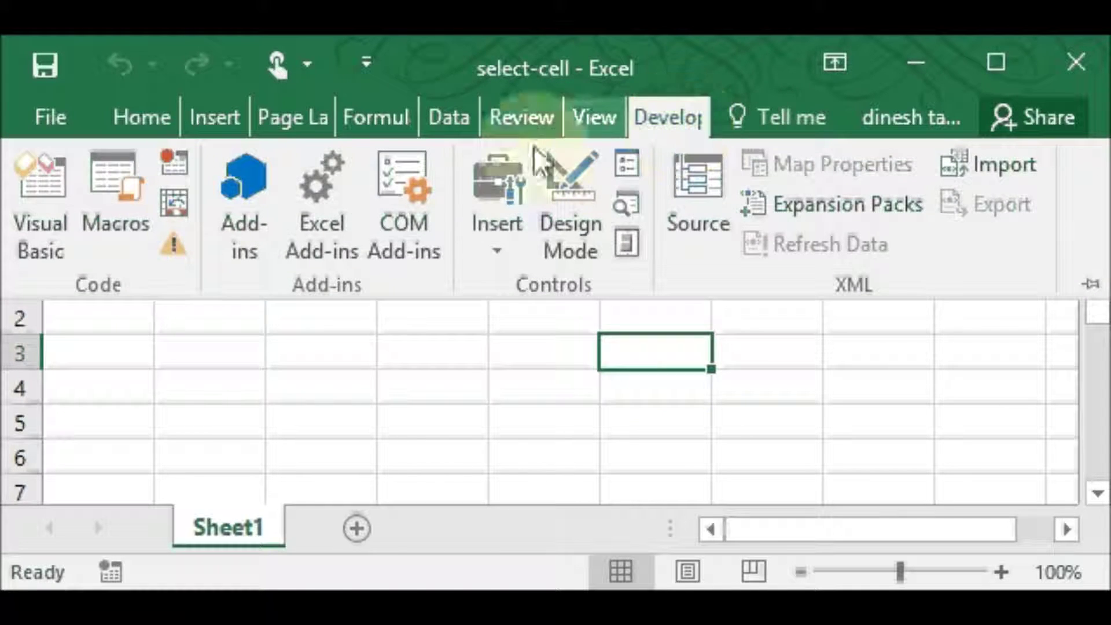
click(50, 197)
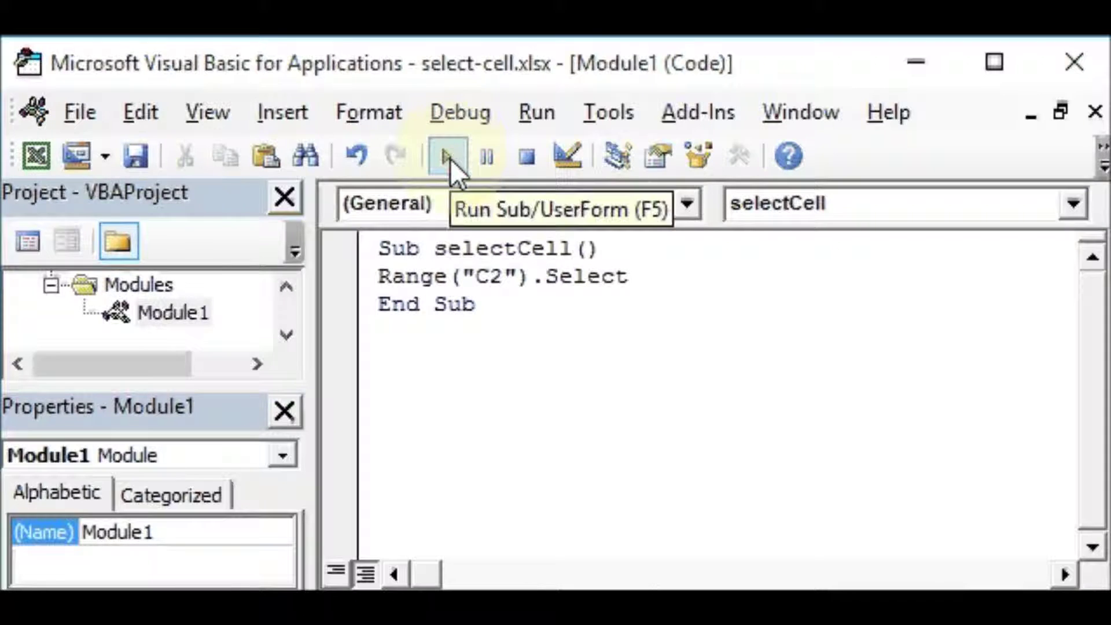
Run the selectCell macro and check in Excel that the active cell is now C2
click(450, 159)
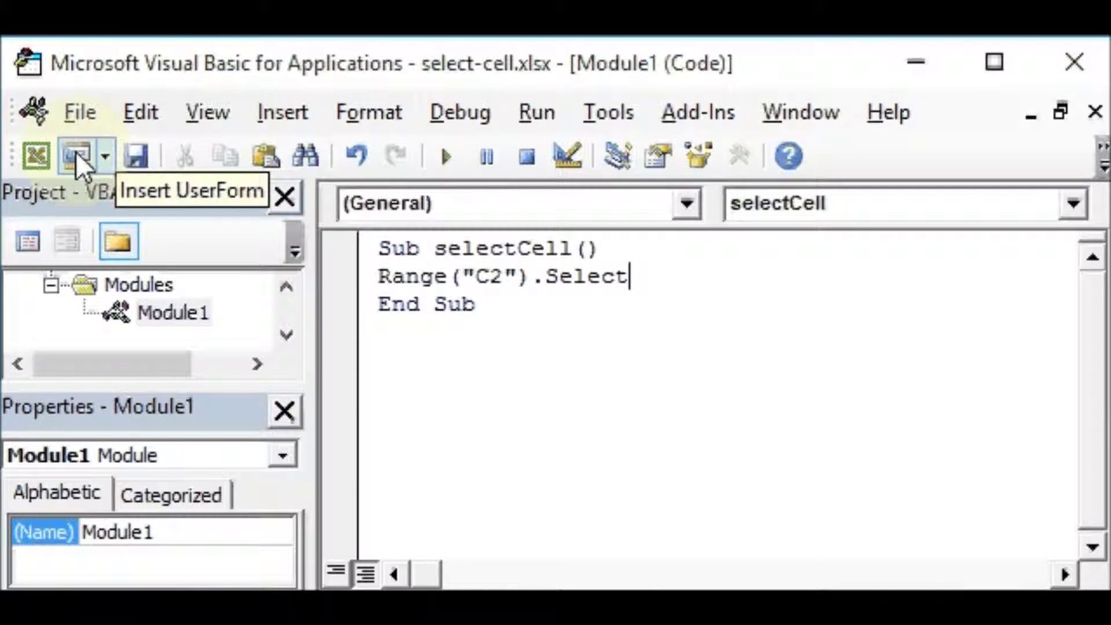
click(45, 153)
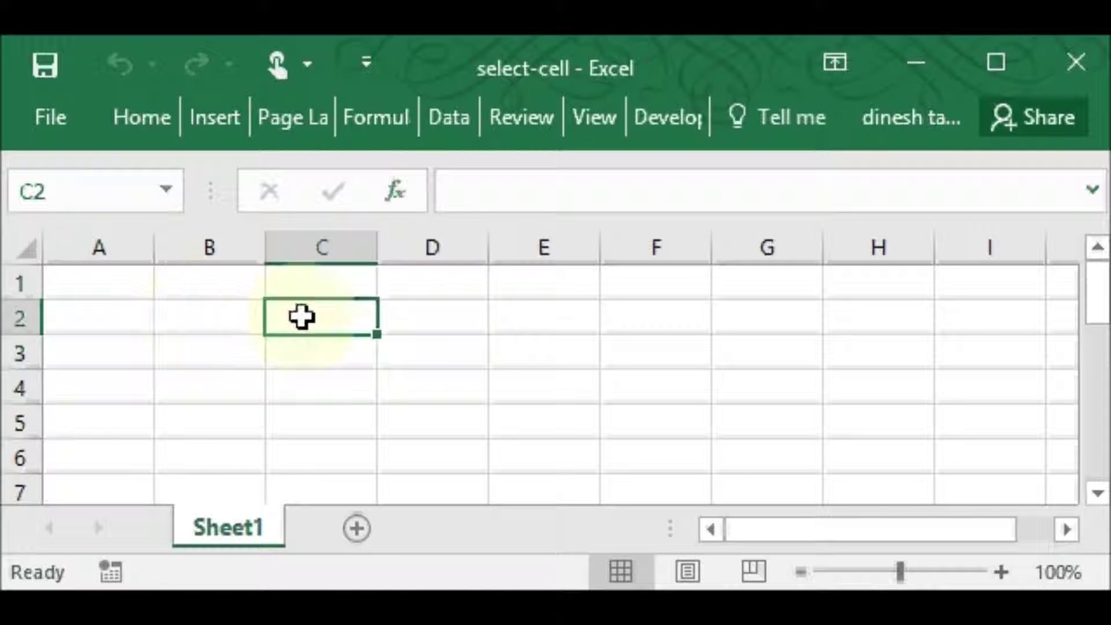